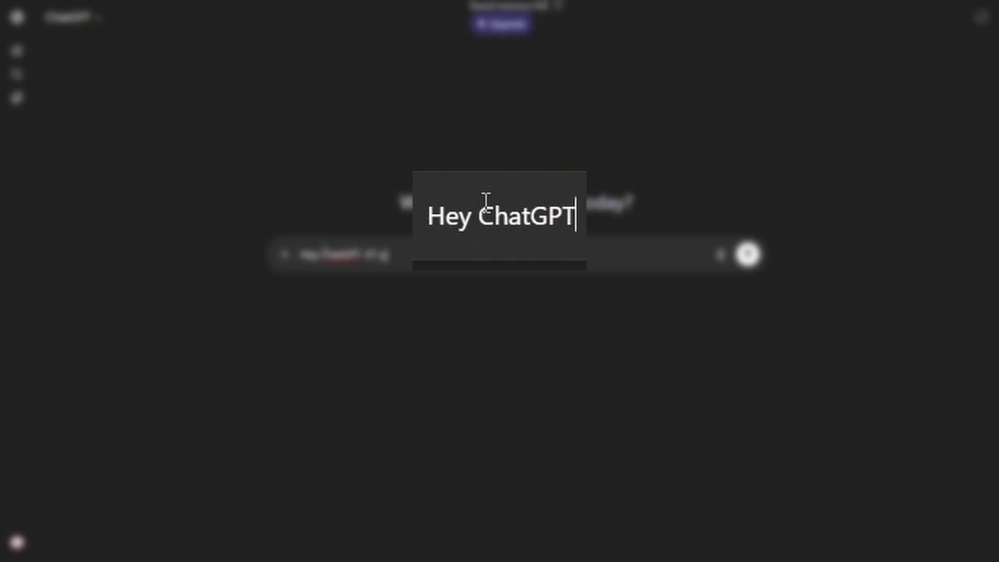
Ask ChatGPT to translate musical ideas into text Ableton Live can read
{"action": "type", "text": "you m"}
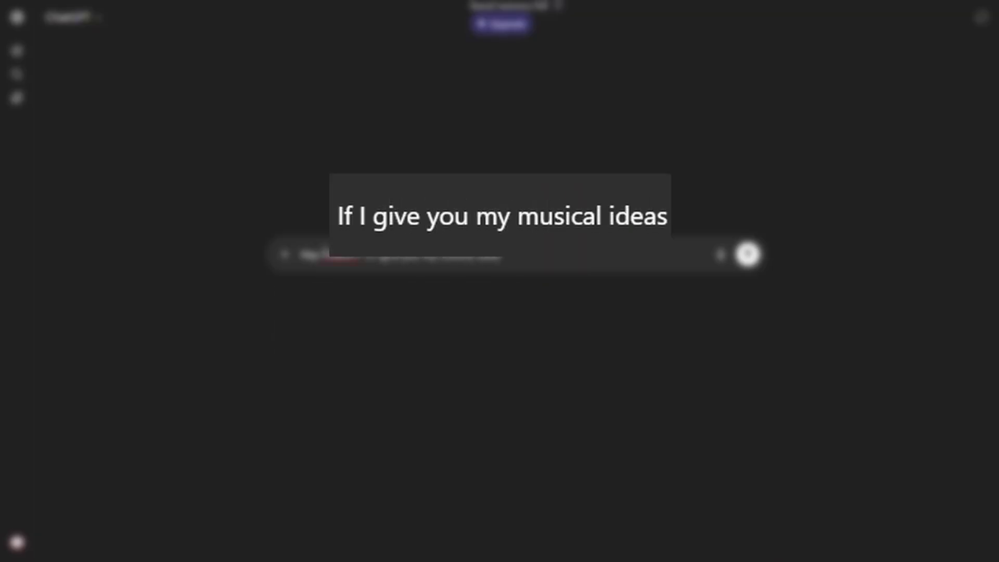
{"action": "type", "text": ", can you translate them"}
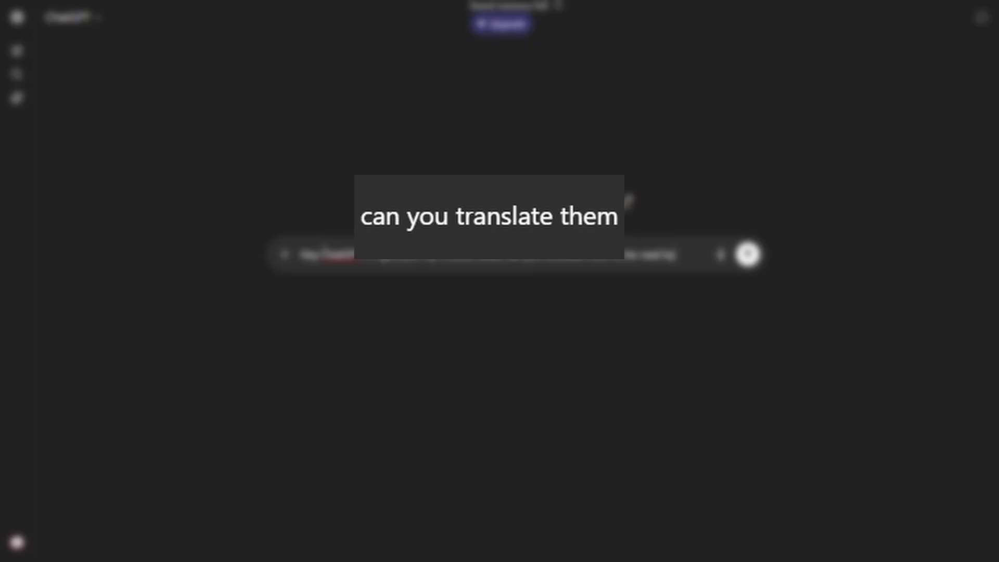
{"action": "type", "text": " to be read by Ableton L"}
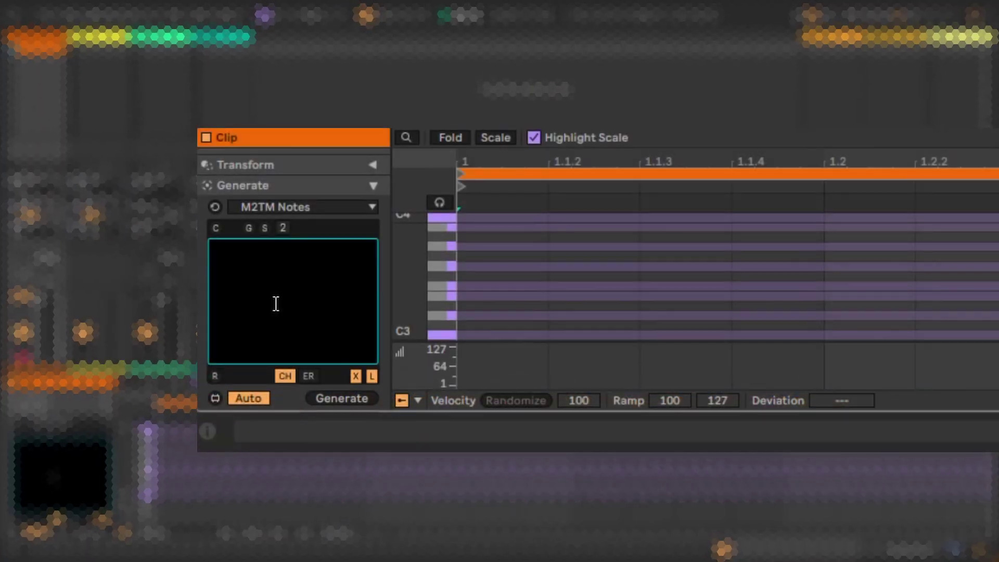
Paste ChatGPT's chord progression code into the M2TM Notes text box and generate the notes
{"action": "left_click", "coordinate": [275, 303]}
{"action": "type", "text": "G2Bb2D3G3:1:[rnd(95,115),100,90,85] // Gm7 C3E3G3Bb3:1/2:[rnd(90,110),95,85,80] F2A2C3F3:1/2:[rnd(95,115),100,90,85] // C7 then Fmaj Eb2G2Bb2D3:1:[rnd(90,110),95,85,80] // Ebmaj7 D2F#2A2C3:1:[rnd(95,115),100,90,85] // D7"}
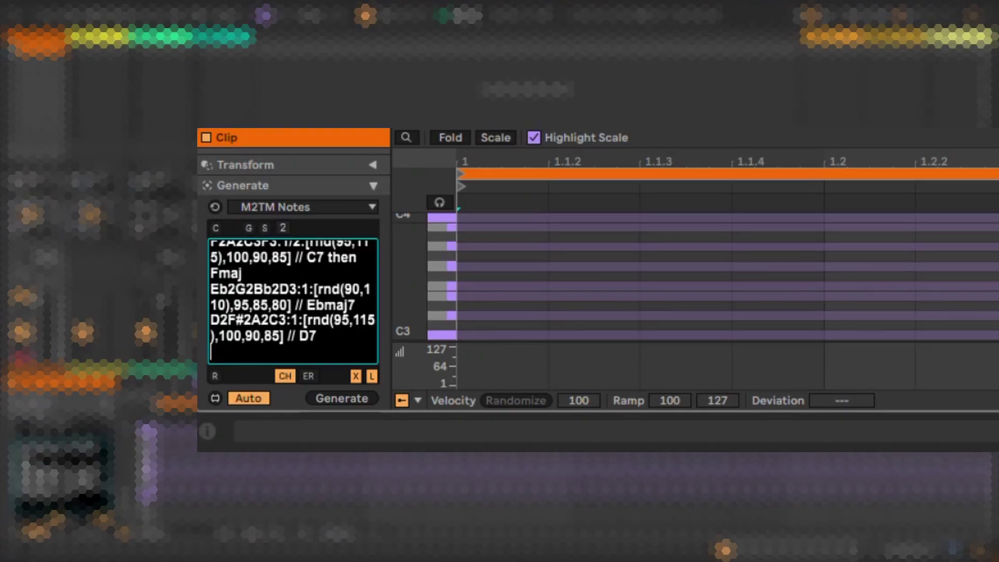
{"action": "left_click", "coordinate": [366, 402]}
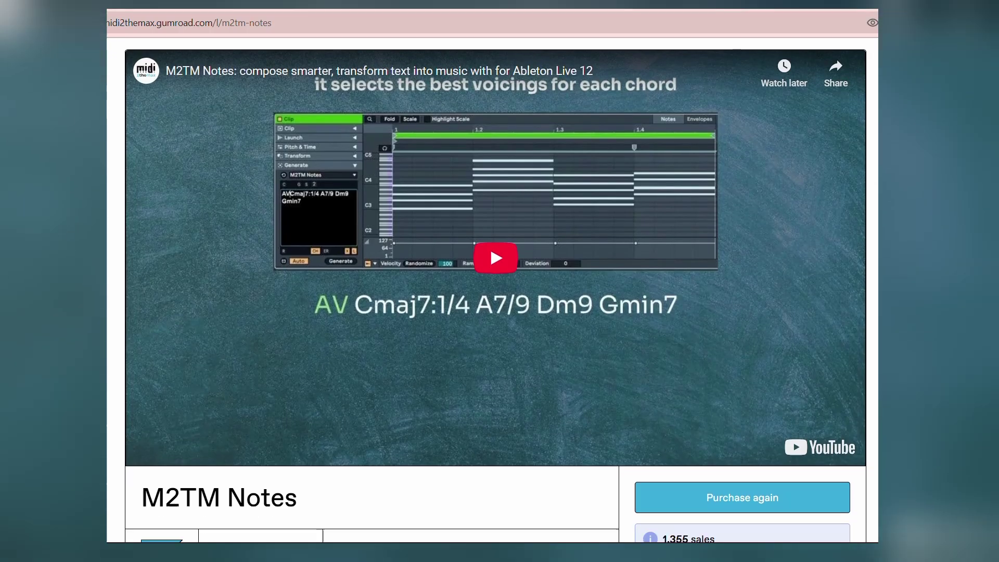
{"action": "scroll", "coordinate": [492, 281], "scroll_direction": "down", "scroll_amount": 7}
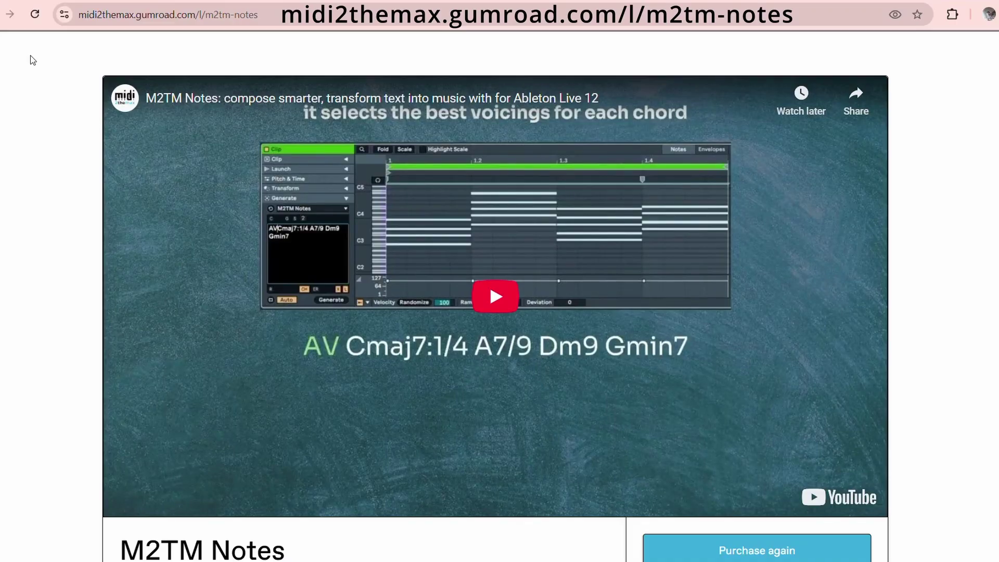
{"action": "scroll", "coordinate": [30, 58], "scroll_direction": "down", "scroll_amount": 4}
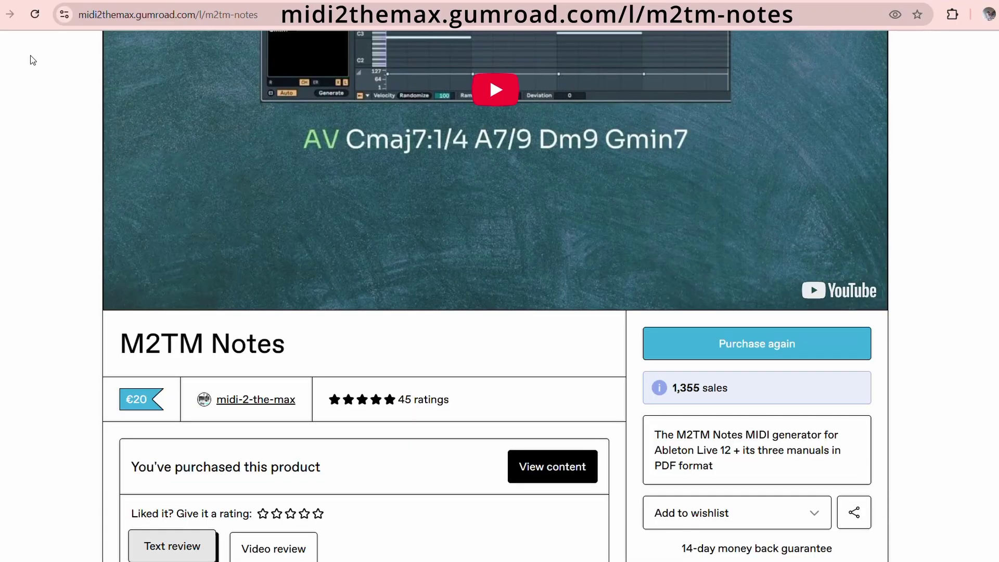
Expand the User Library's Max MIDI Effect folder and select M2TM Notes.amxd
{"action": "scroll", "coordinate": [30, 56], "scroll_direction": "down", "scroll_amount": 9}
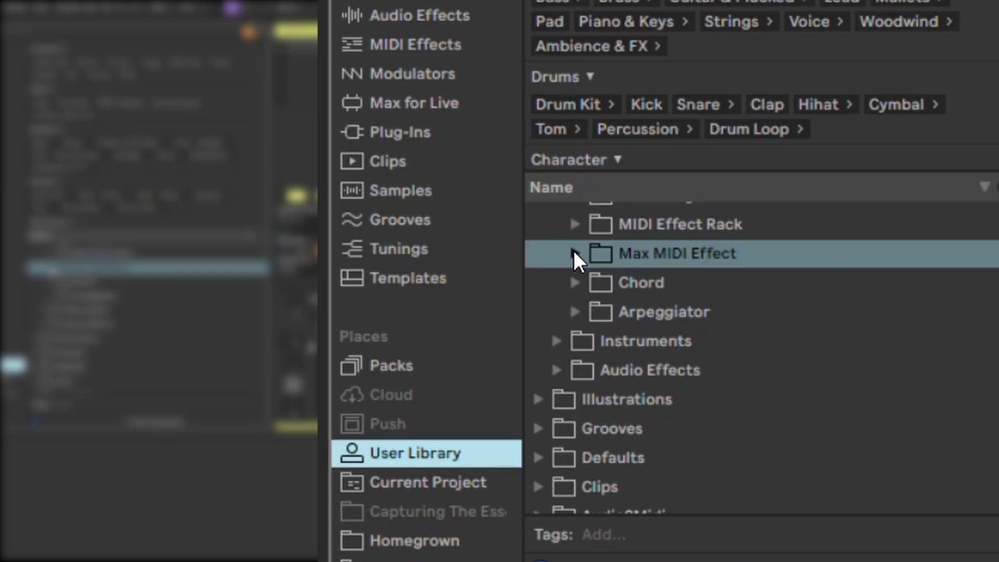
{"action": "left_click", "coordinate": [576, 254]}
{"action": "scroll", "coordinate": [677, 364], "scroll_direction": "down", "scroll_amount": 1}
{"action": "left_click", "coordinate": [694, 404]}
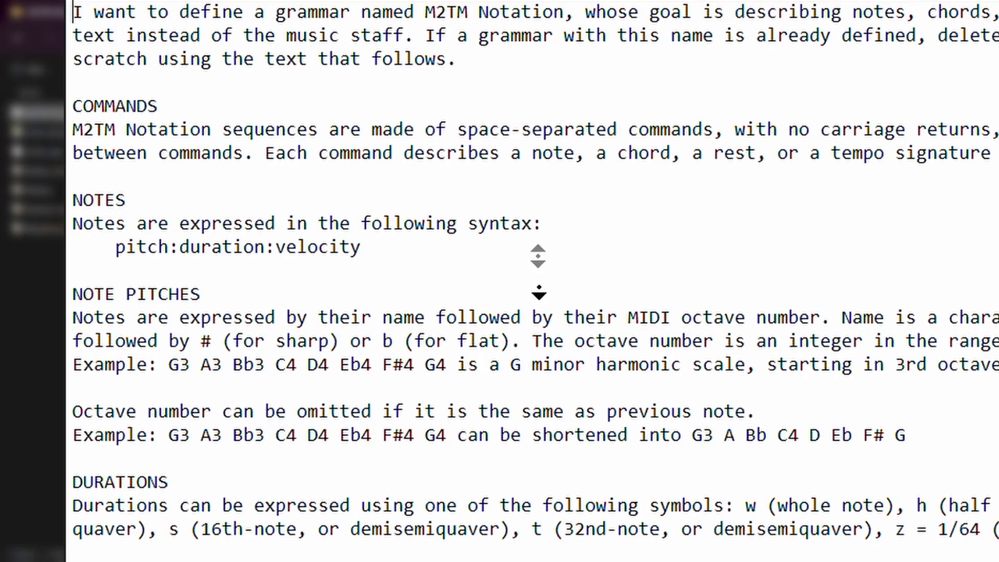
Scroll through the previewed M2TM Notes syntax text document
{"action": "scroll", "coordinate": [539, 293], "scroll_direction": "down", "scroll_amount": 3}
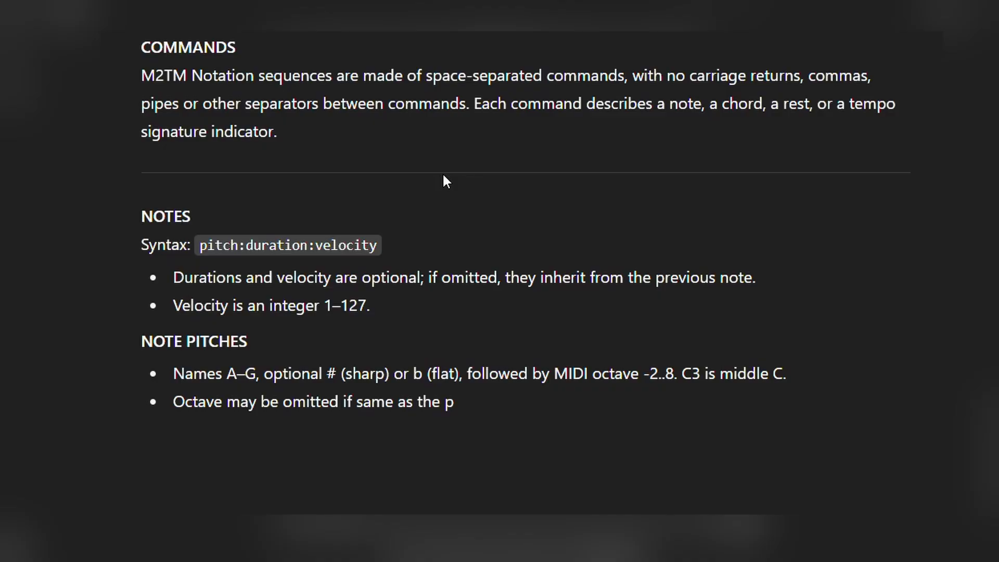
{"action": "scroll", "coordinate": [443, 172], "scroll_direction": "down", "scroll_amount": 5}
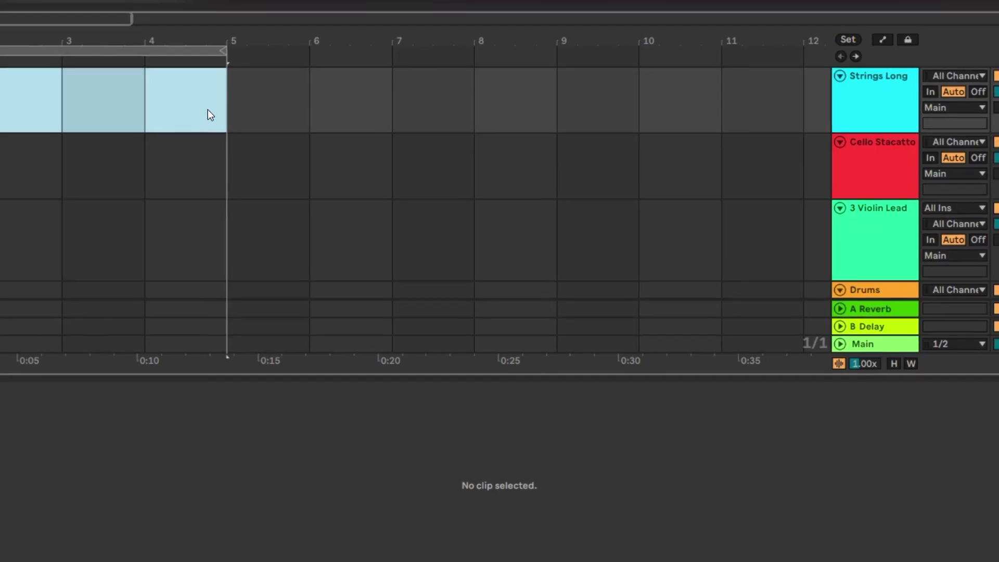
Insert an empty MIDI clip over bars 1–5 on Strings Long and choose the M2TM Notes generator
{"action": "right_click", "coordinate": [209, 115]}
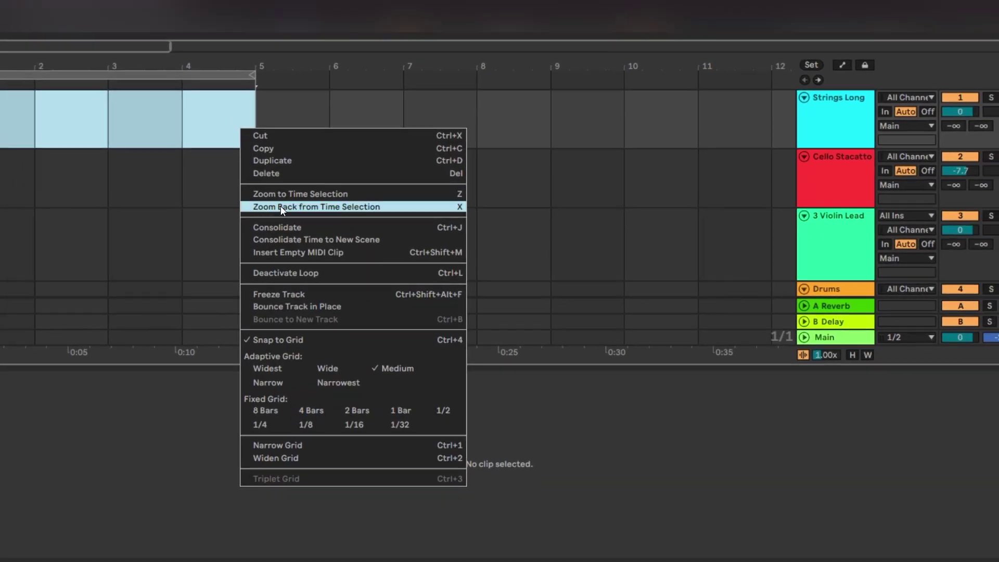
{"action": "key", "text": "Escape"}
{"action": "double_click", "coordinate": [99, 112]}
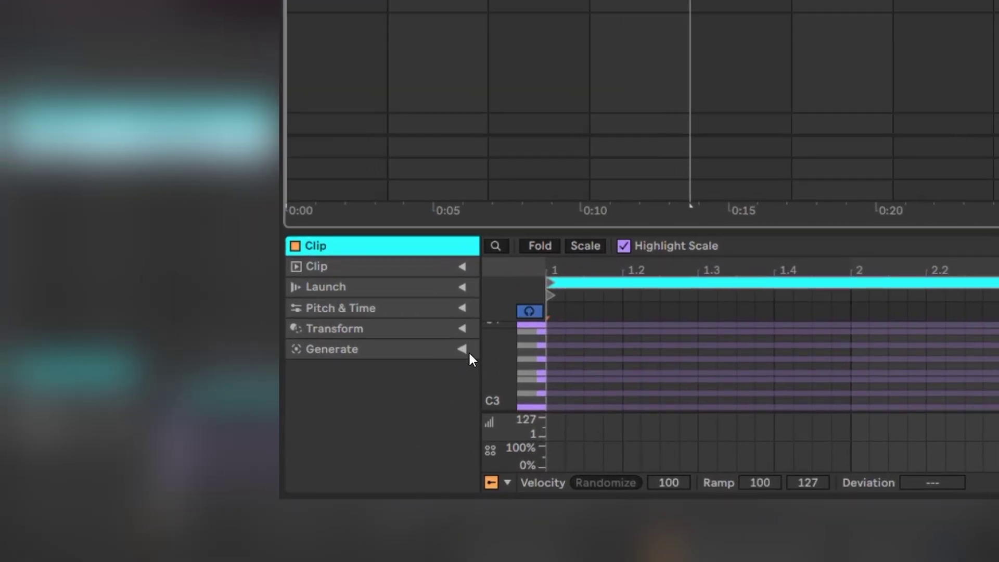
{"action": "left_click", "coordinate": [125, 438]}
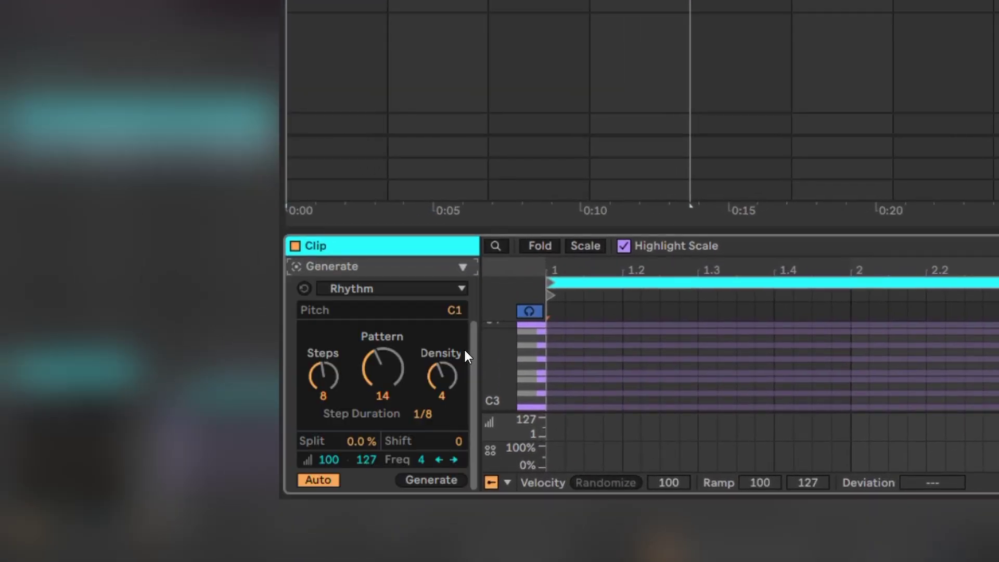
{"action": "left_click", "coordinate": [419, 288]}
{"action": "left_click", "coordinate": [426, 425]}
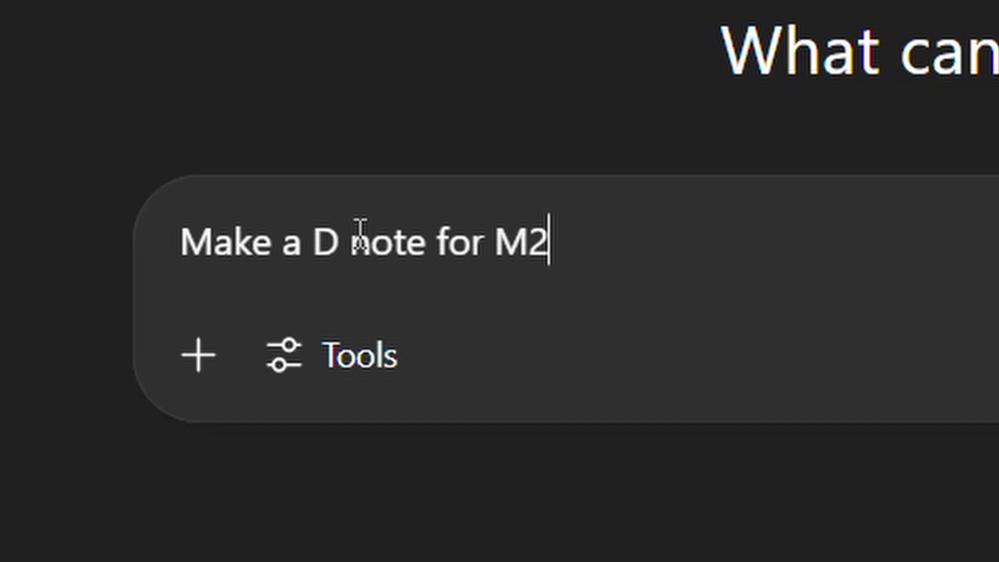
Finish the ChatGPT prompt 'Make a D note for M2TM'
{"action": "type", "text": "TM"}
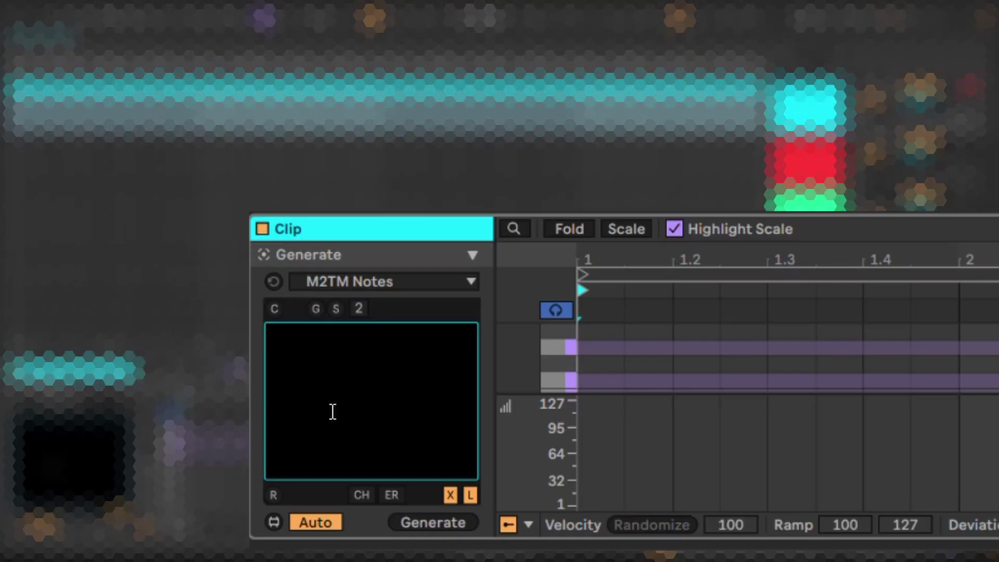
Paste D3:q:100:100:100 and experiment with its note name, octave and duration fields
{"action": "type", "text": "D3:q:100:100:100"}
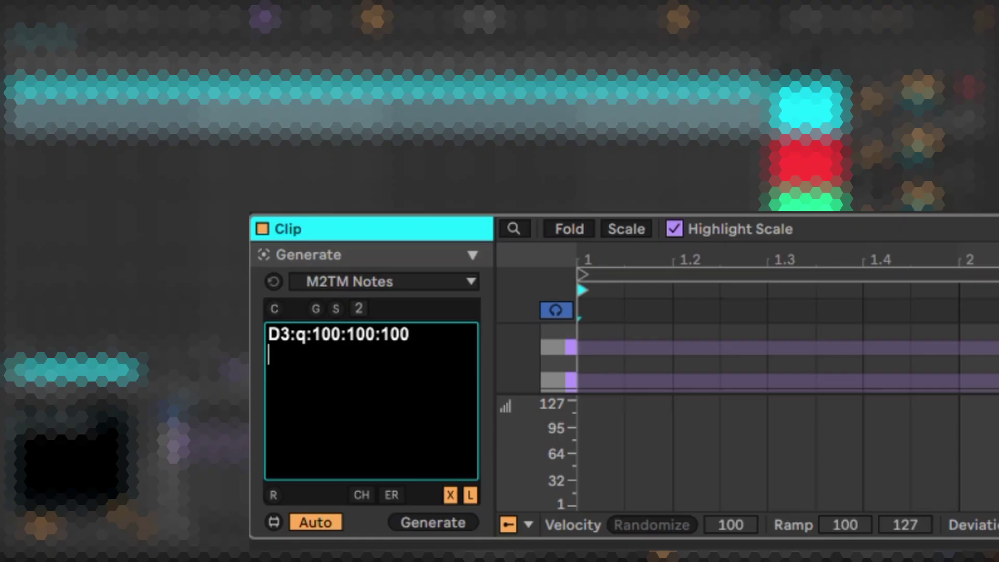
{"action": "key", "text": "plus"}
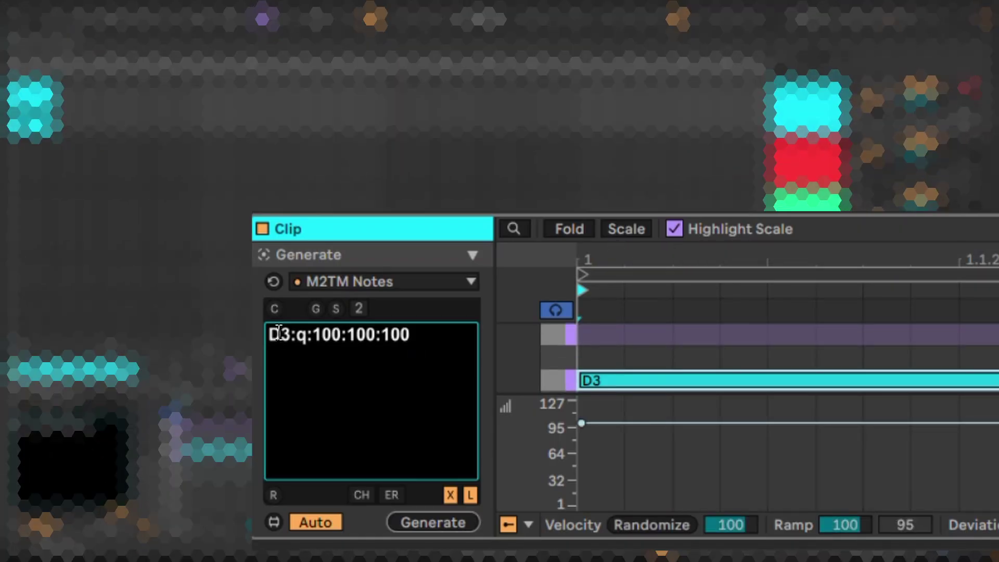
{"action": "key", "text": "Left"}
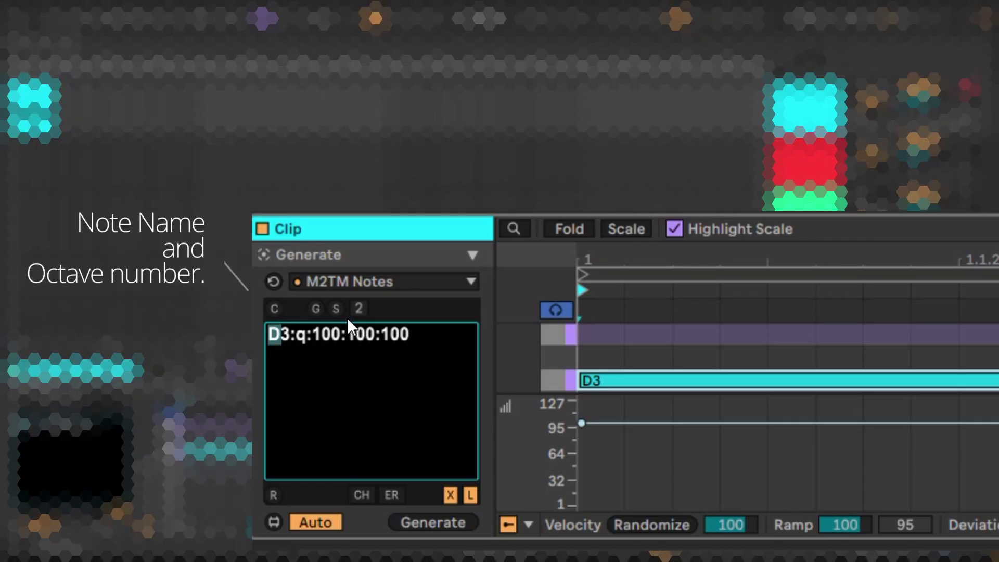
{"action": "key", "text": "BackSpace"}
{"action": "type", "text": "Eb"}
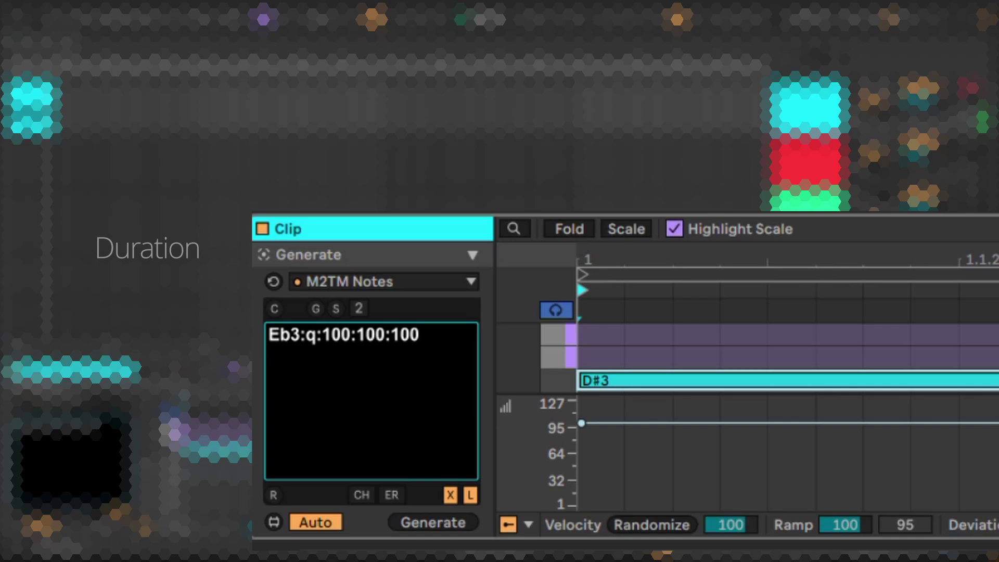
{"action": "key", "text": "BackSpace"}
{"action": "type", "text": "4"}
{"action": "double_click", "coordinate": [310, 333]}
{"action": "type", "text": "h"}
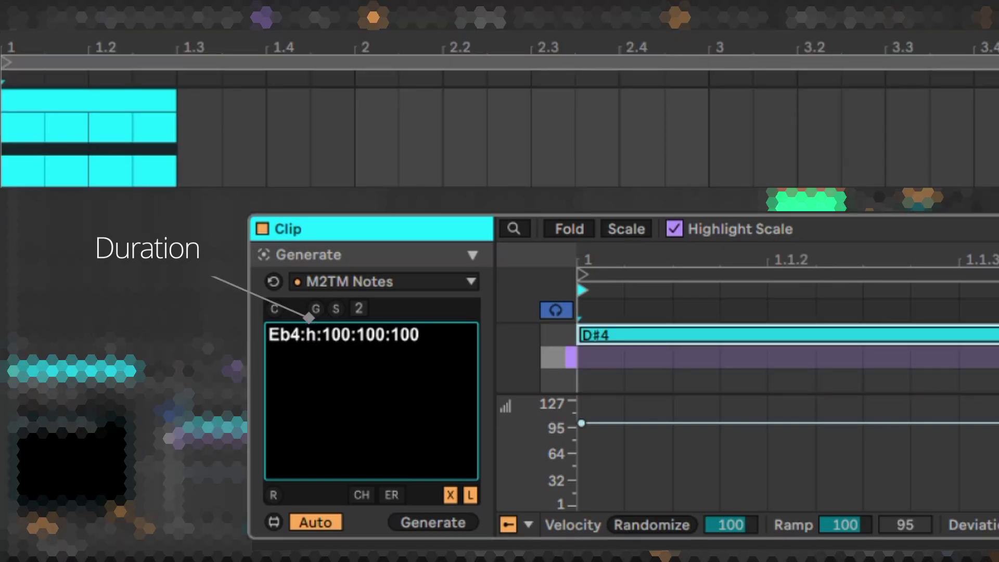
{"action": "double_click", "coordinate": [316, 334]}
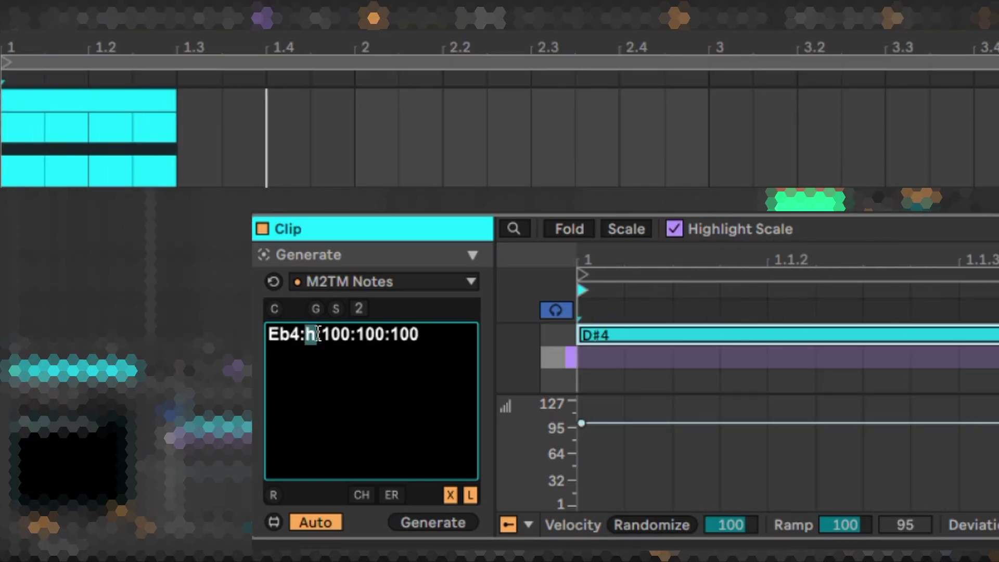
{"action": "type", "text": "s"}
Set the note's velocity and gate to 50, show the Chance lane and lower the chance
{"action": "double_click", "coordinate": [353, 336]}
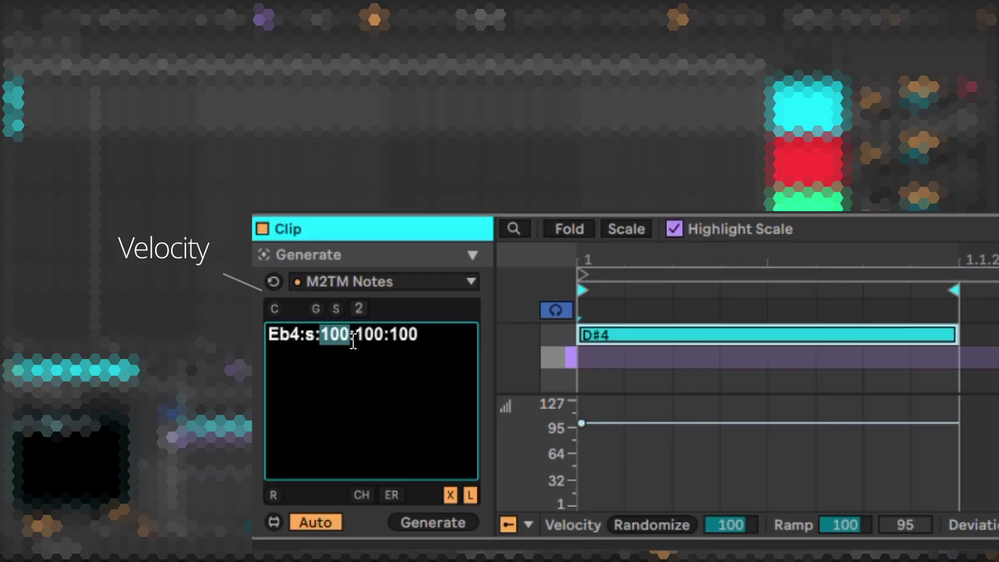
{"action": "type", "text": "50"}
{"action": "key", "text": "Return"}
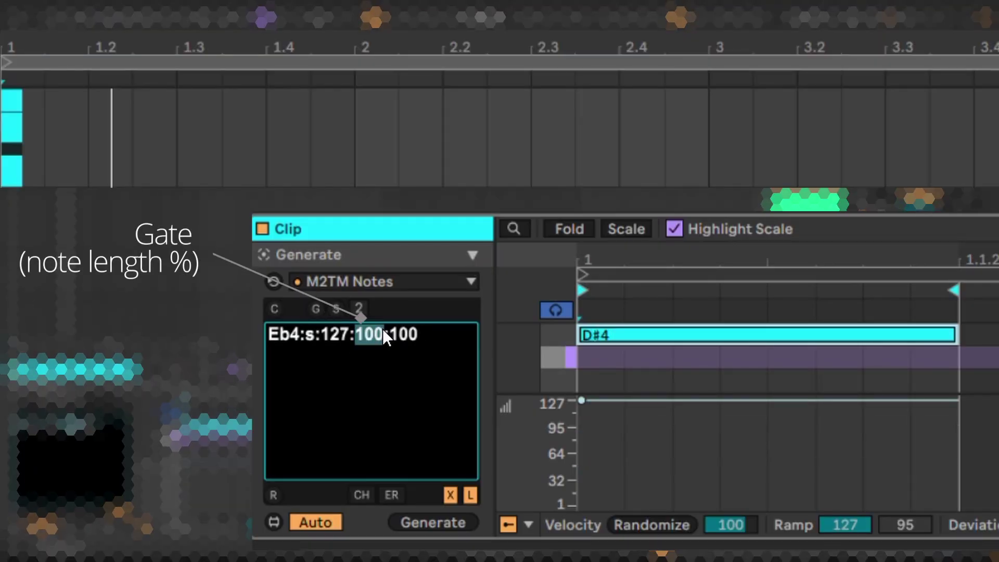
{"action": "type", "text": "50"}
{"action": "key", "text": "Return"}
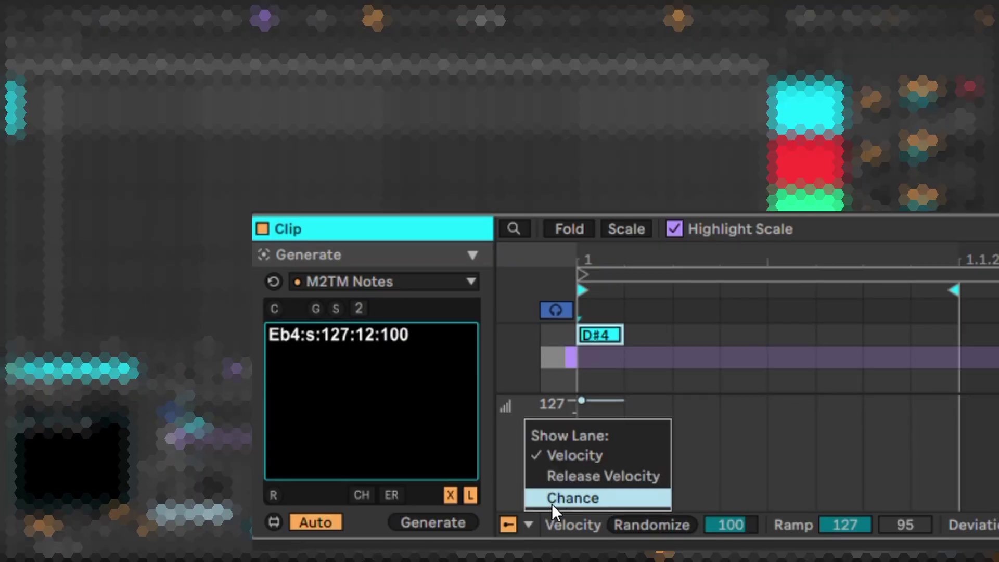
{"action": "left_click", "coordinate": [552, 500]}
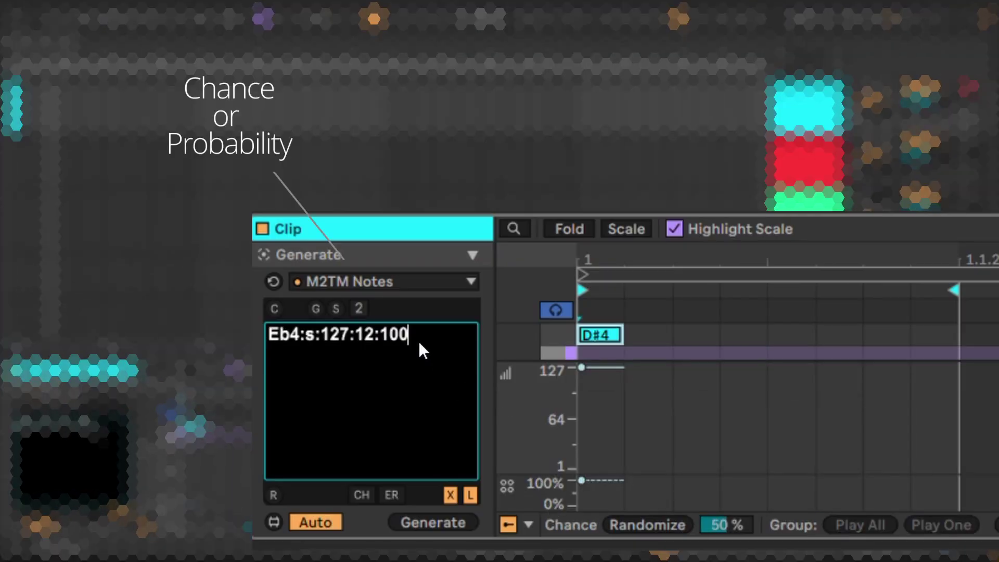
{"action": "key", "text": "BackSpace"}
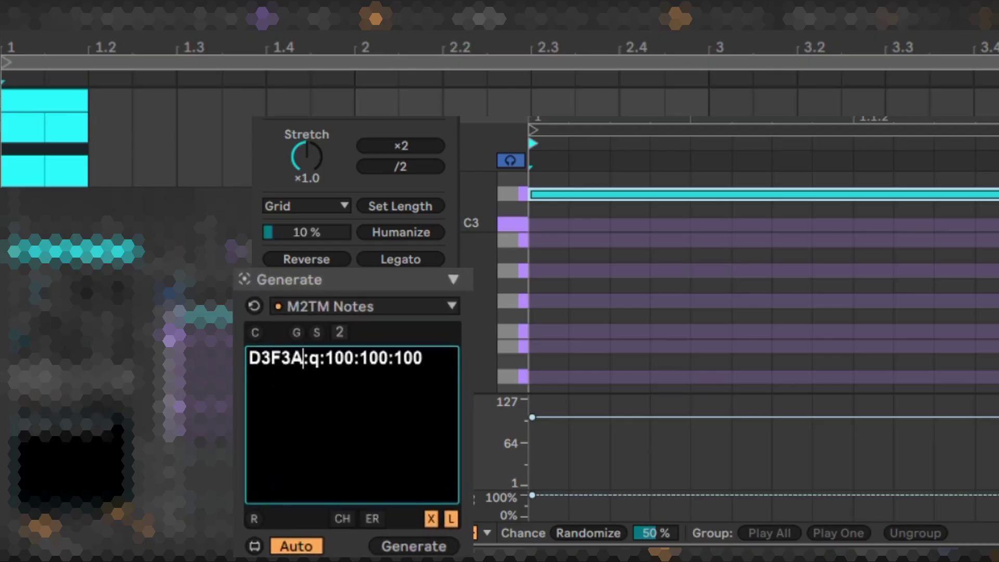
Make a D3F3A3 D minor chord with rnd(100,127) velocities and regenerate for variation
{"action": "type", "text": "3"}
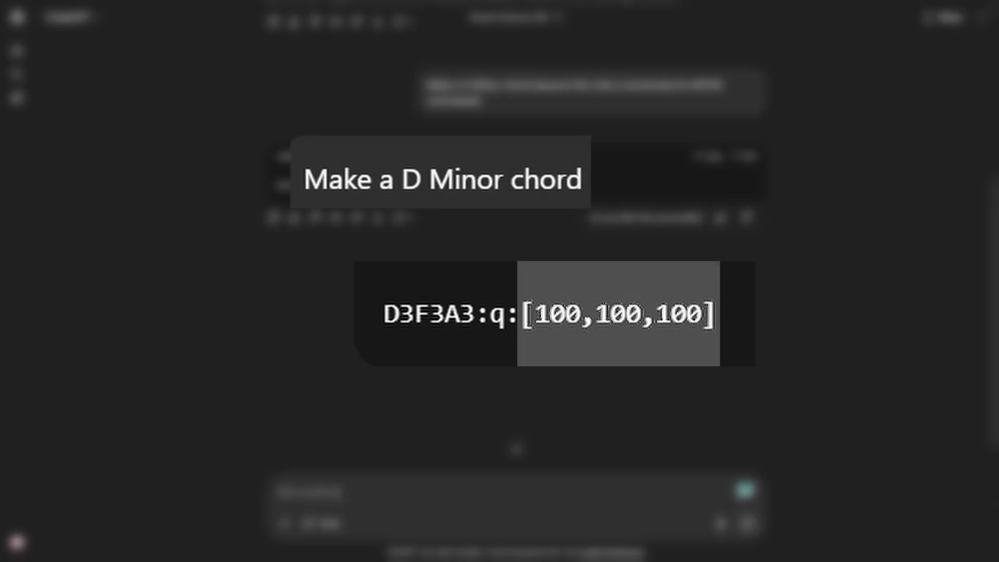
{"action": "type", "text": "a D Minor"}
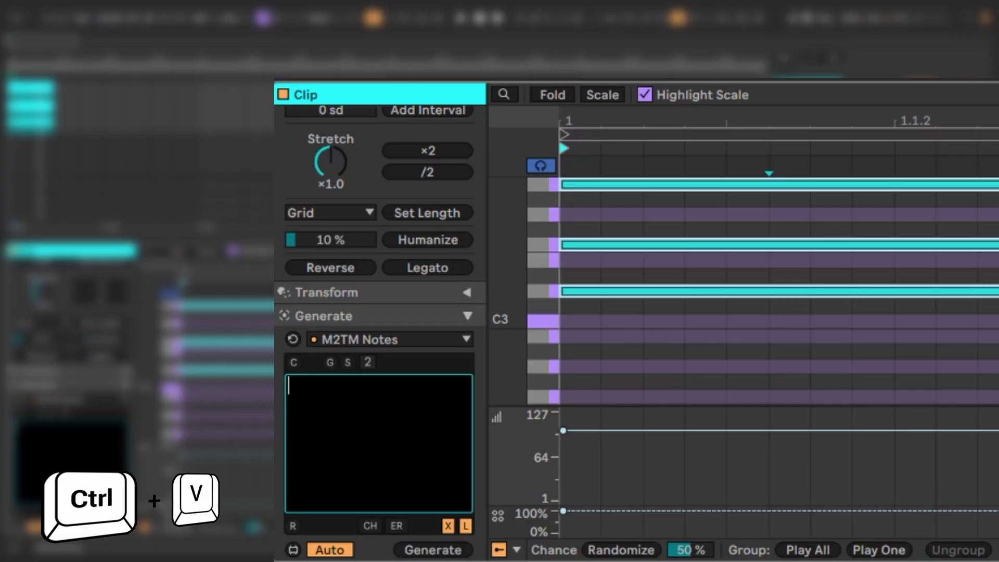
{"action": "type", "text": "D3F3A3:q:[rnd(100,127),rnd(100,127),rnd(100,127)]"}
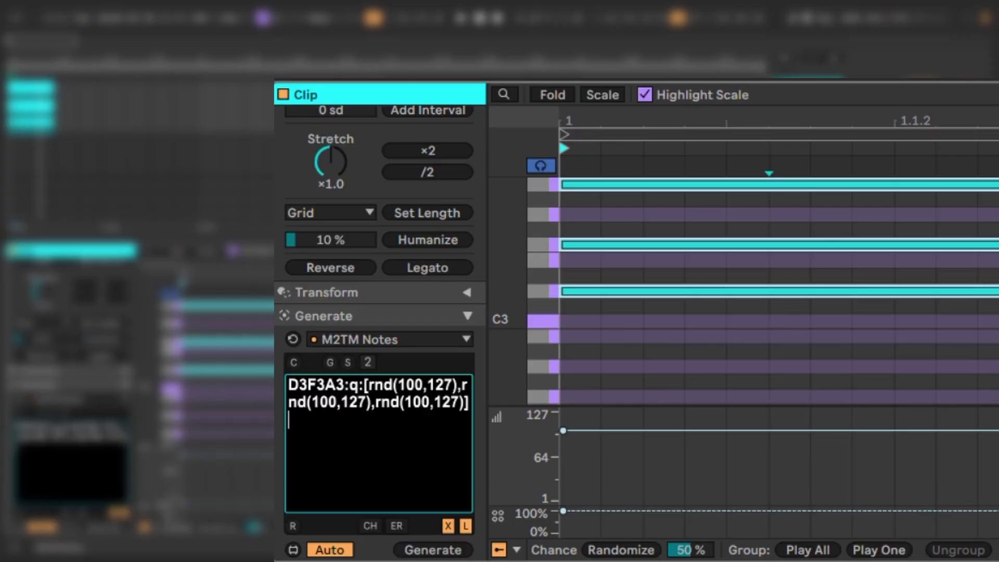
{"action": "left_click", "coordinate": [439, 555]}
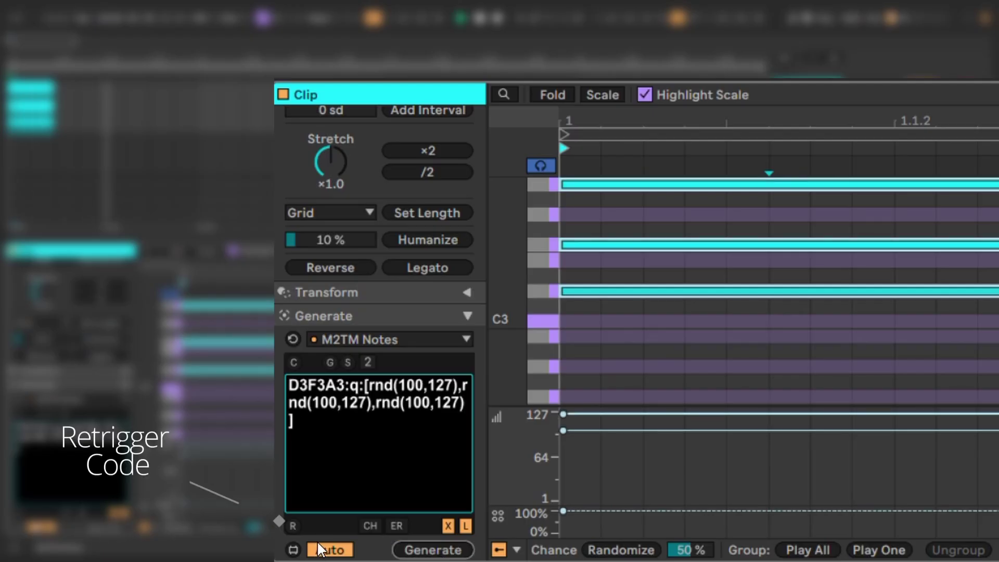
{"action": "left_click", "coordinate": [293, 523]}
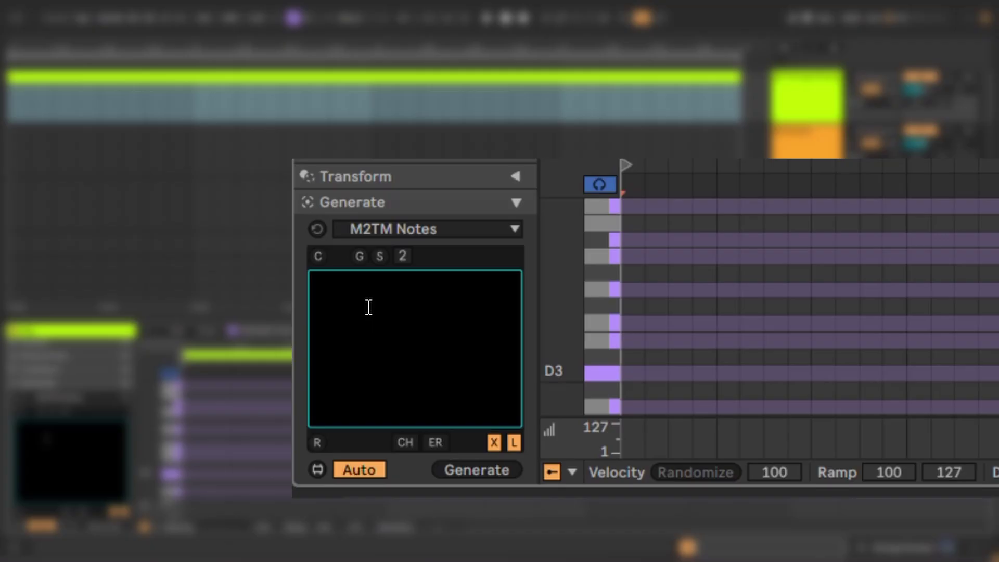
Generate the four-chord D minor progression from ChatGPT's notation and play it
{"action": "type", "text": "D4F4A4:1/2:[rnd(90,110),rnd(80,100),rnd(85,105)] A3D4F4:1/2:[rnd(95,115),rnd(85,105),rnd(80,100)] G3Bb3D4:1/2:[rnd(90,110),rnd(85,105),rnd(80,100)] A3C4E4:1/2:[rnd(95,115),rnd(85,105),rnd(80,100)]"}
{"action": "left_click", "coordinate": [479, 467]}
{"action": "key", "text": "space"}
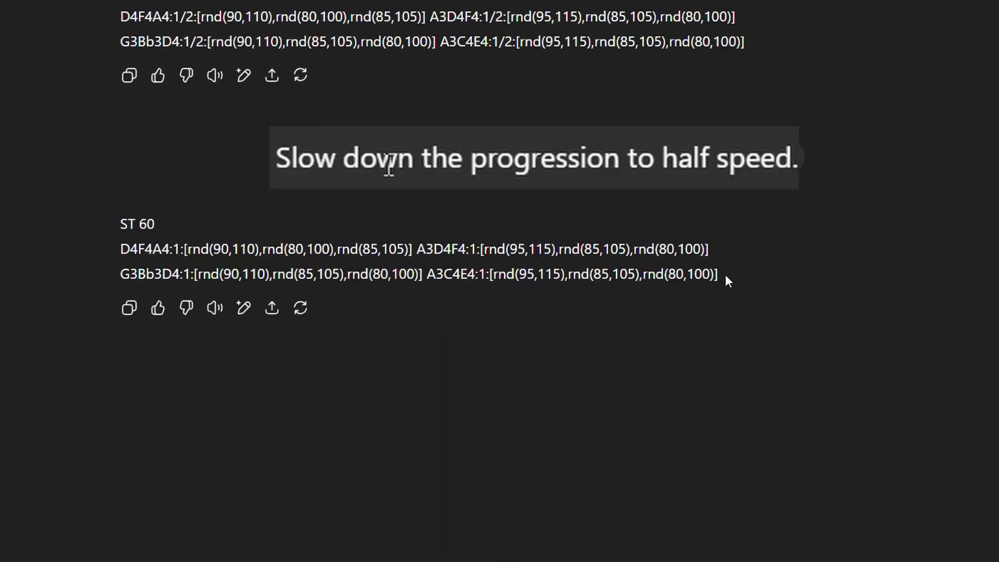
Replace it with the half-speed version, one bar per chord, and play it
{"action": "left_click_drag", "start_coordinate": [720, 276], "coordinate": [106, 251]}
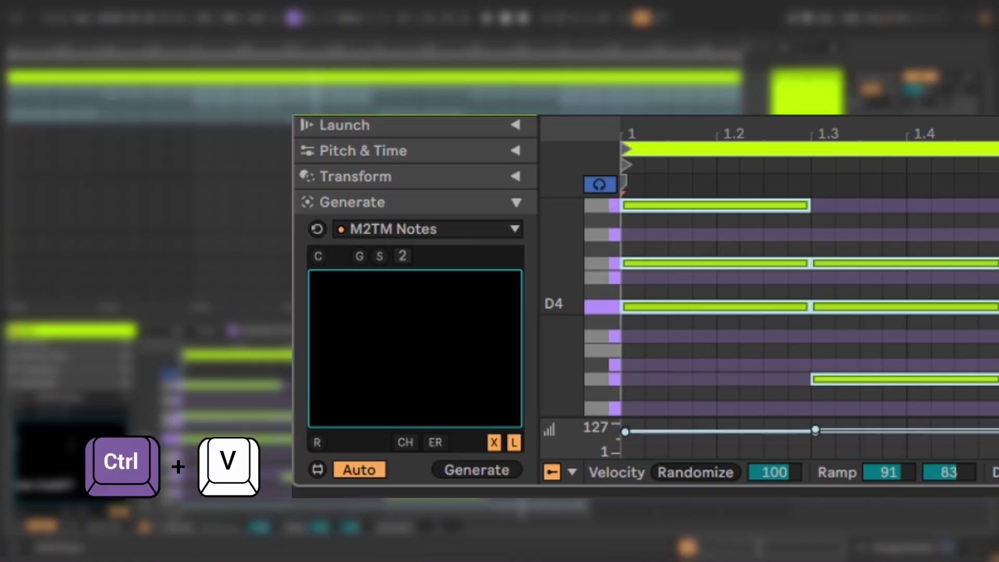
{"action": "type", "text": "D4F4A4:1:[rnd(90,110),rnd(80,100),rnd(85,105)] A3D4F4:1:[rnd(95,115),rnd(85,105),rnd(80,100)] G3Bb3D4:1:[rnd(90,110),rnd(85,105),rnd(80,100)] A3C4E4:1:[rnd(95,115),rnd(85,105),rnd(80,100)]"}
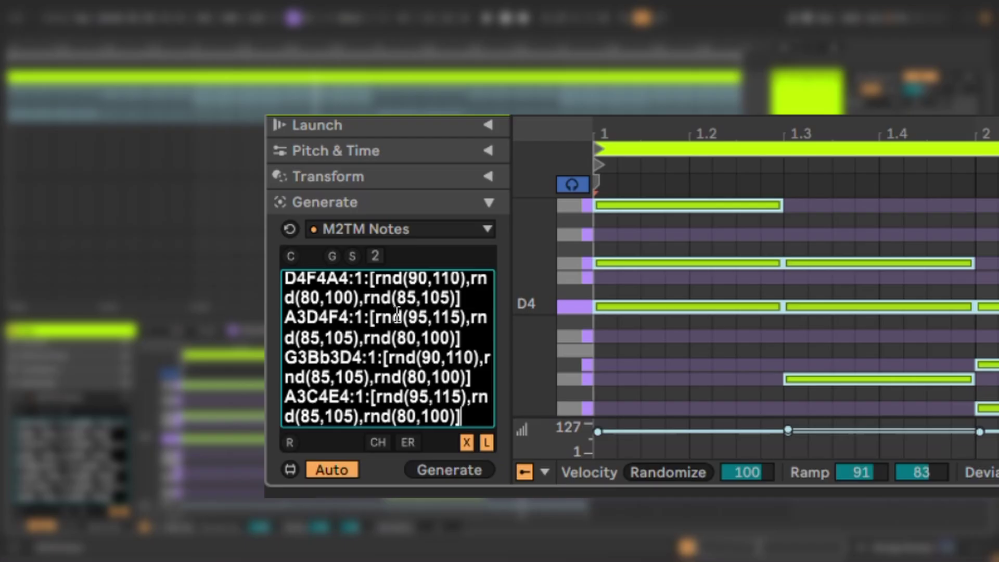
{"action": "key", "text": "space"}
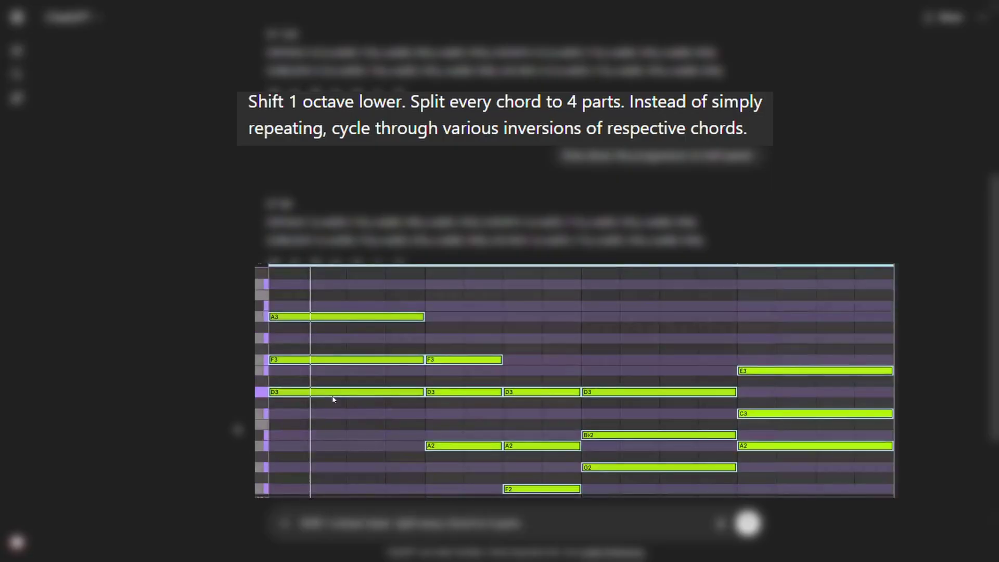
Chop the chords into grid-length pieces and retrigger the sixteenth-note arpeggio for new random variations
{"action": "right_click", "coordinate": [333, 399]}
{"action": "left_click", "coordinate": [355, 211]}
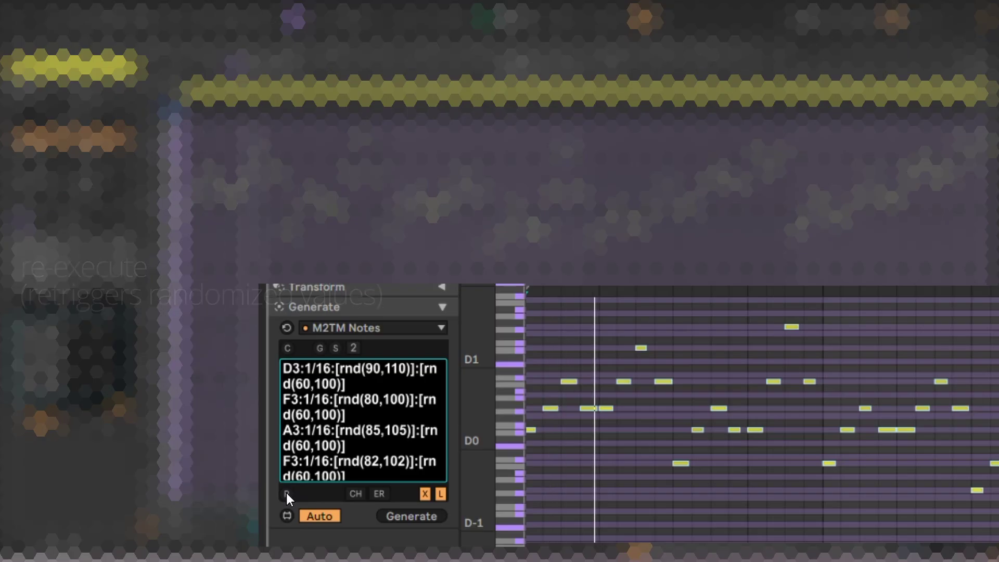
{"action": "left_click", "coordinate": [286, 492]}
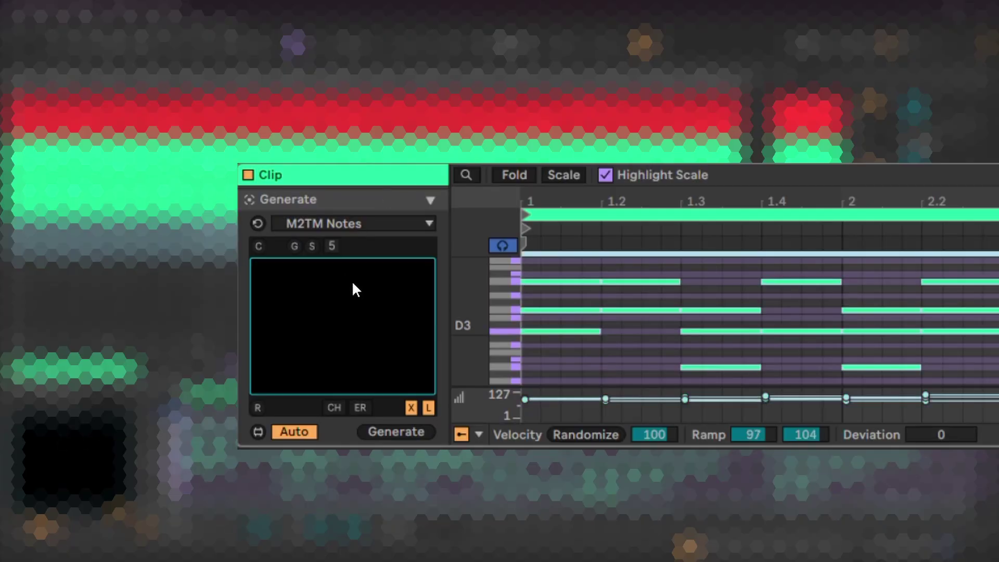
Copy the C3E3G3A3 chord clip's notation into ChatGPT and change its strum prefix to ST2:1/16
{"action": "left_click", "coordinate": [293, 247]}
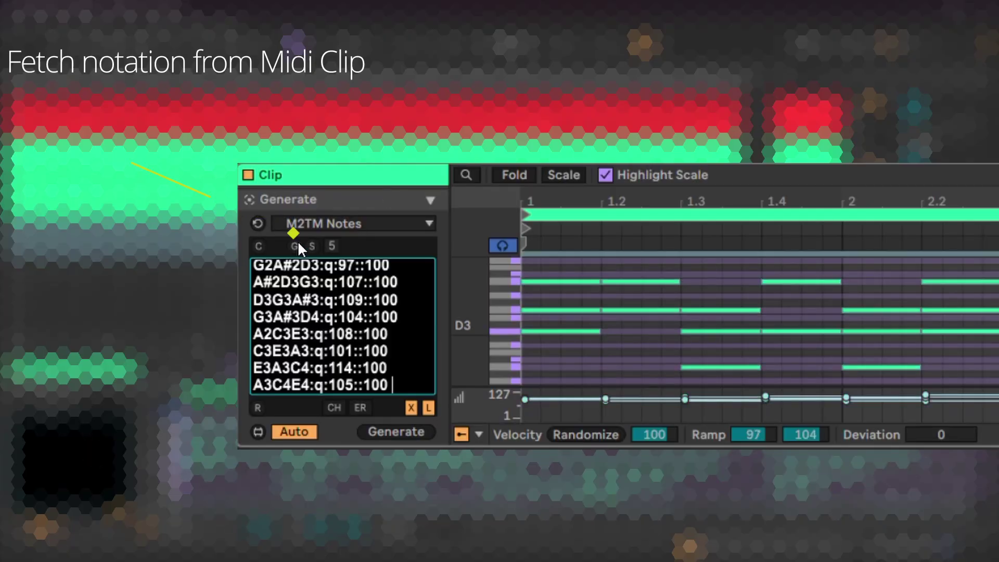
{"action": "key", "text": "super+a"}
{"action": "key", "text": "super+c"}
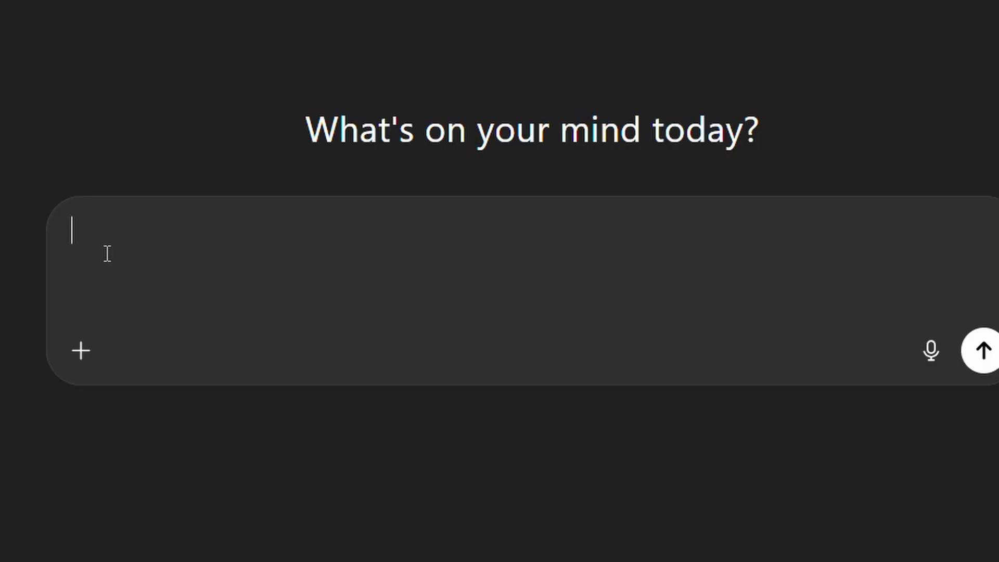
{"action": "key", "text": "super+v"}
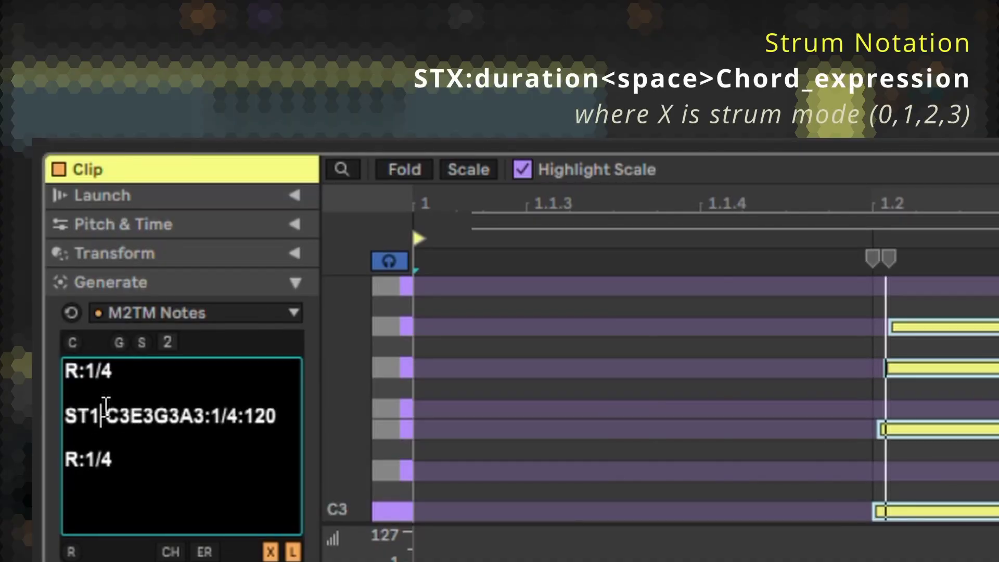
{"action": "key", "text": "BackSpace"}
{"action": "type", "text": "2:1/"}
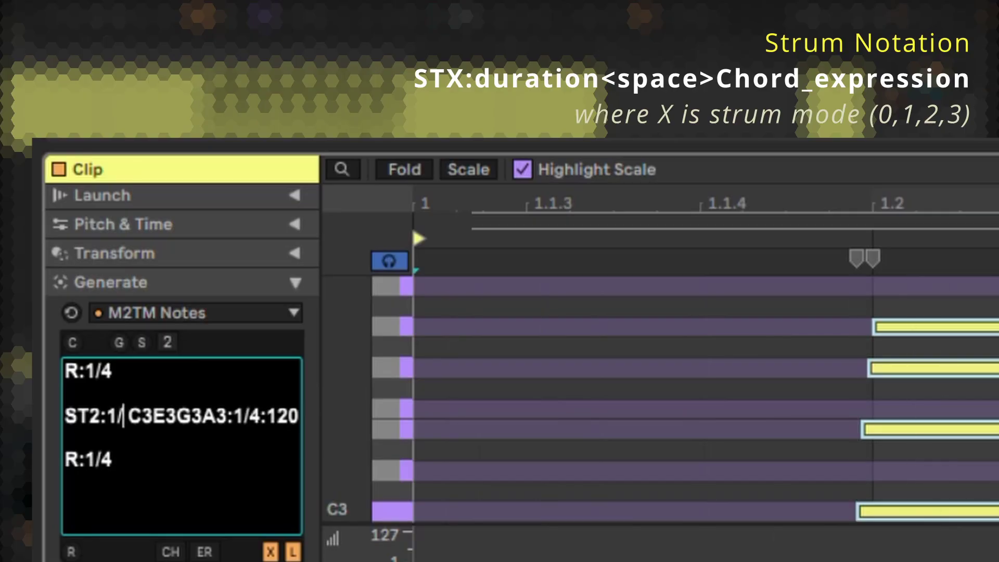
{"action": "type", "text": "24"}
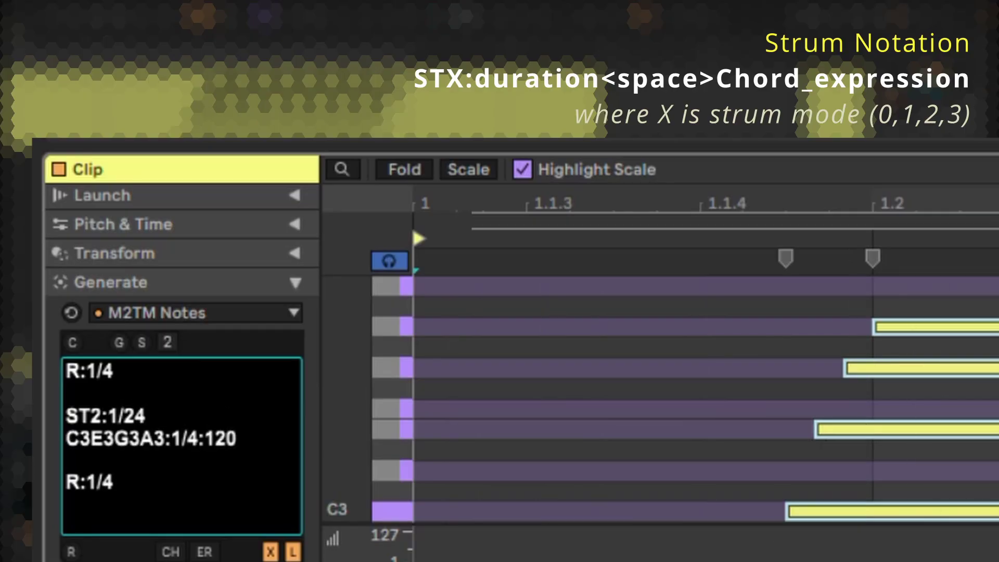
{"action": "type", "text": "6"}
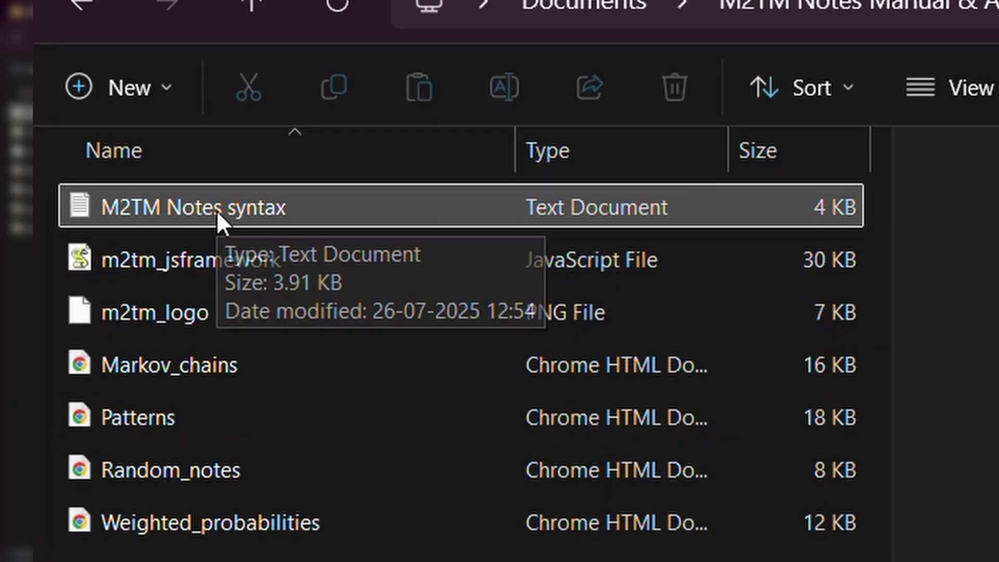
Open the 'M2TM Notes syntax' text document in the documentation folder
{"action": "left_click", "coordinate": [216, 211]}
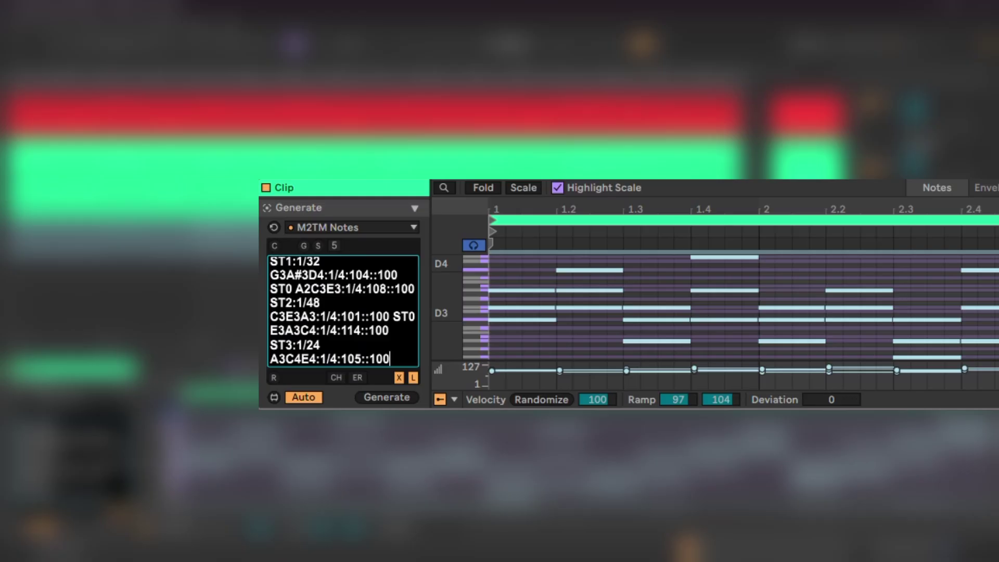
Generate the green chord clip from the ST0–ST3 strummed progression notation
{"action": "left_click", "coordinate": [399, 397]}
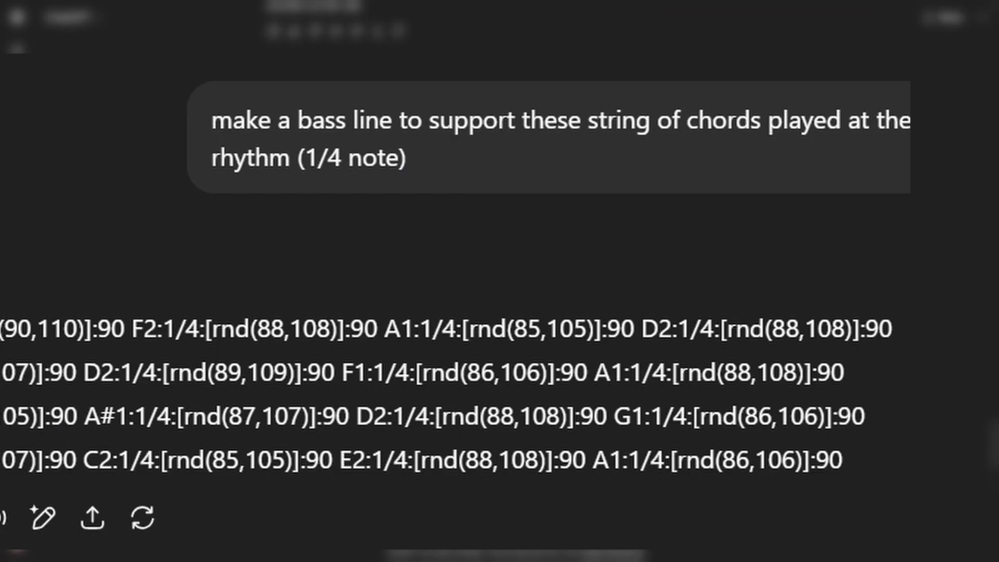
Select ChatGPT's quarter-note bass line notation (F2, A1, D2) for the bass clip
{"action": "left_click_drag", "start_coordinate": [0, 328], "coordinate": [556, 513]}
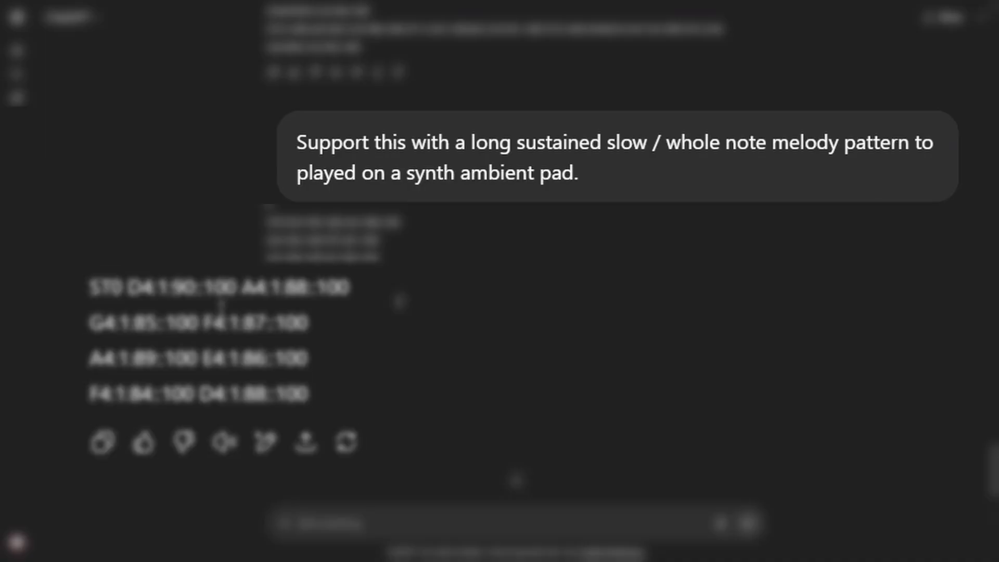
{"action": "left_click_drag", "start_coordinate": [85, 301], "coordinate": [125, 322]}
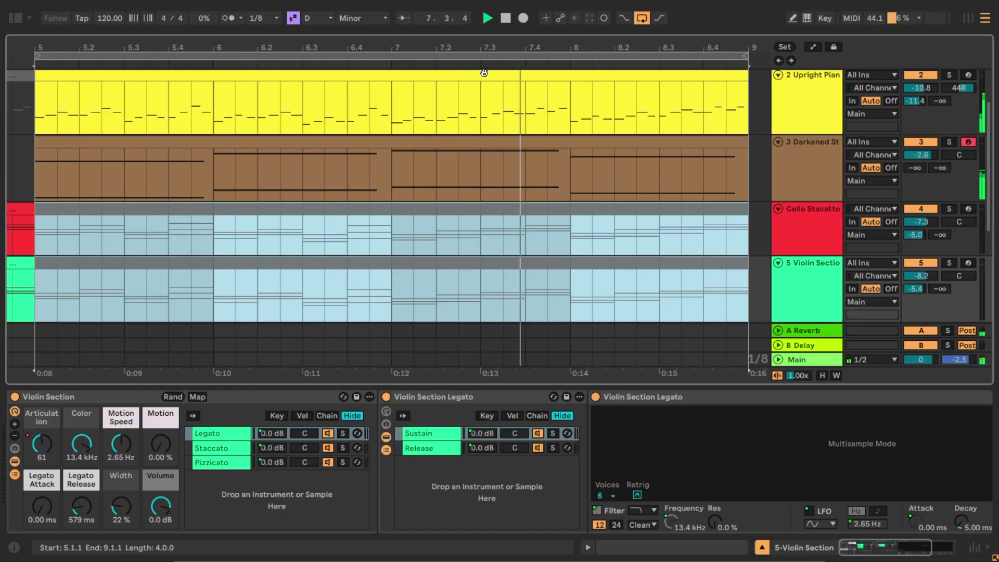
Move the track selection down to Strings Plucked to show its device chain
{"action": "key", "text": "Down"}
{"action": "key", "text": "Down"}
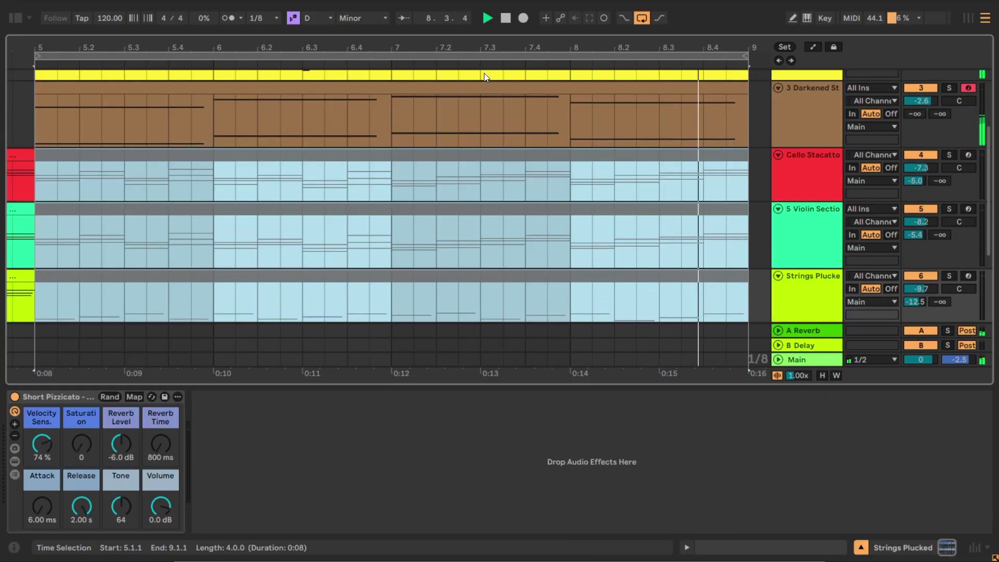